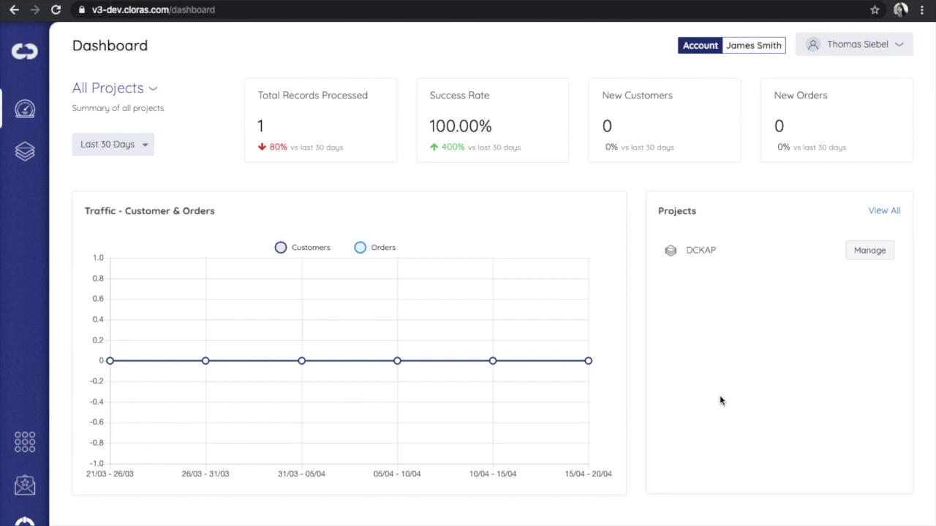
Go from the dashboard to the DCKAP project's Manage page to reach its Integrations list
{"action": "left_click", "coordinate": [26, 162]}
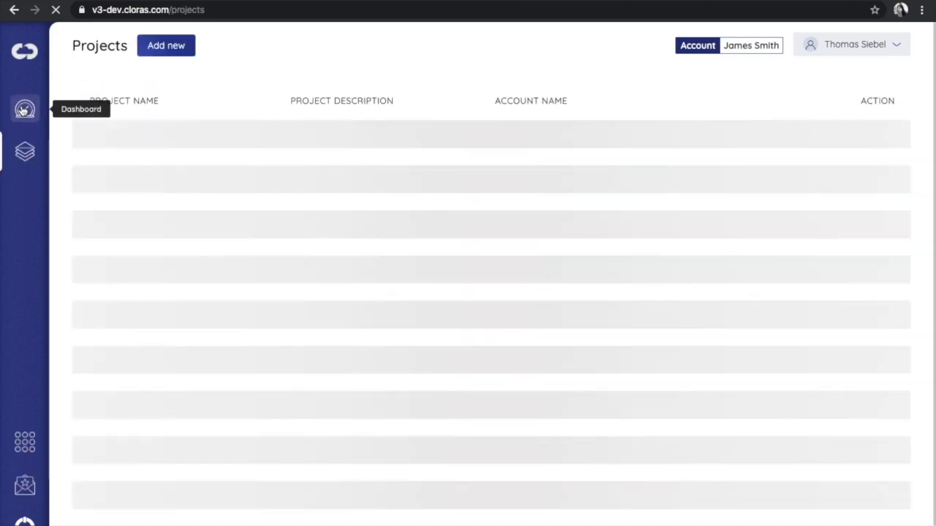
{"action": "left_click", "coordinate": [23, 109]}
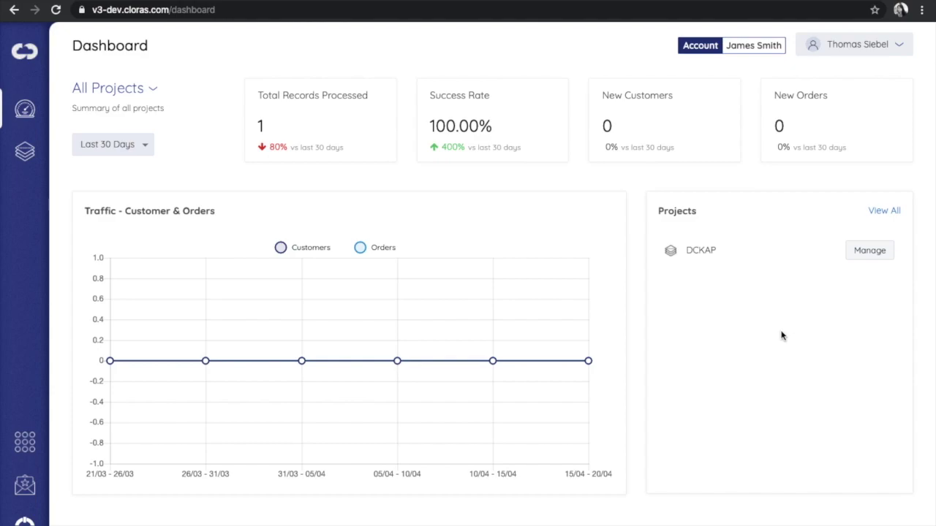
{"action": "left_click", "coordinate": [870, 254]}
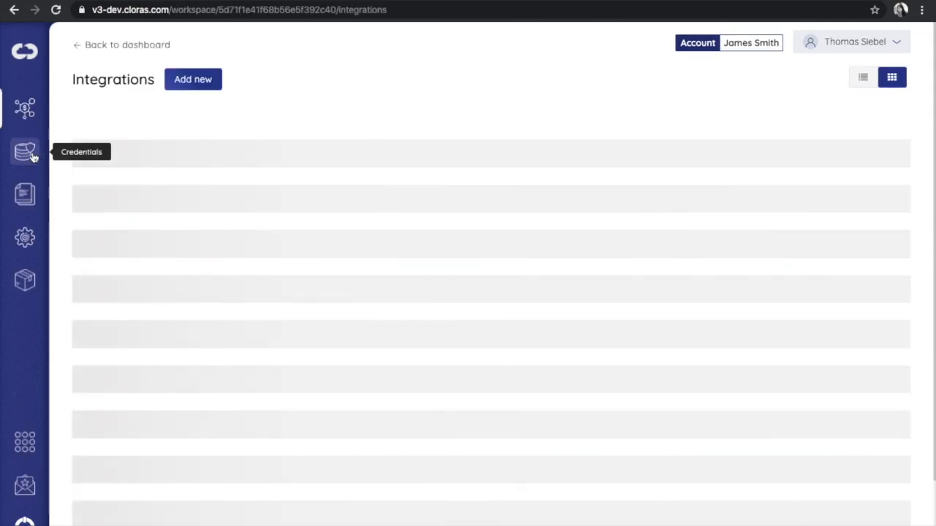
Test the MDS P21 Server credential's connection on the Credentials page and acknowledge the success message
{"action": "left_click", "coordinate": [25, 152]}
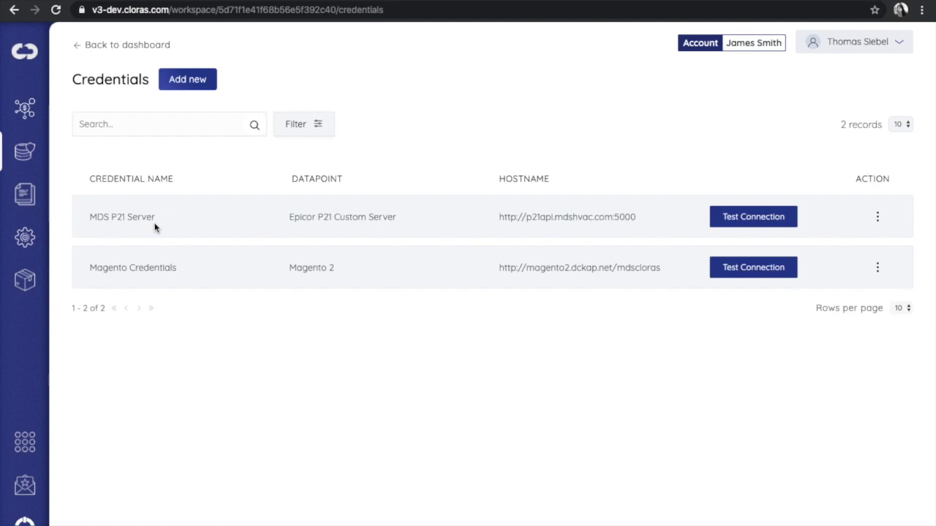
{"action": "left_click", "coordinate": [768, 229]}
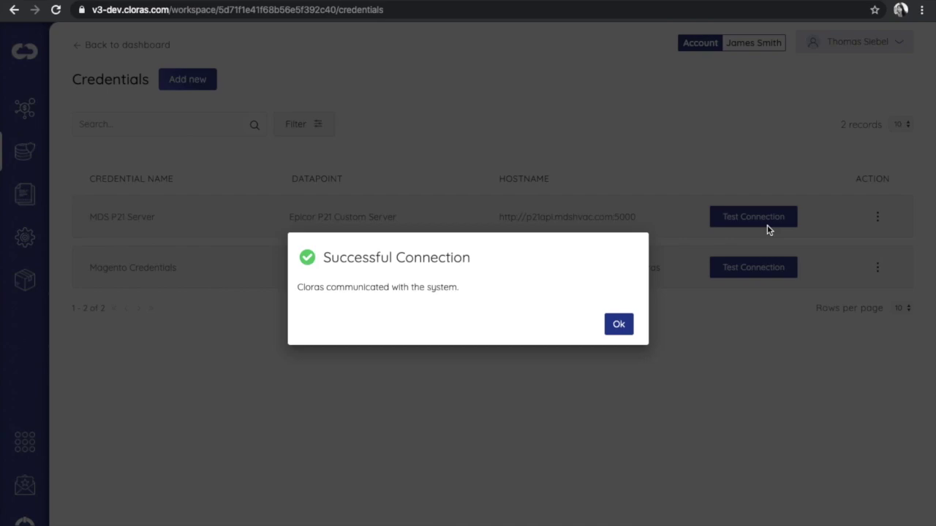
{"action": "left_click", "coordinate": [619, 324]}
{"action": "left_click", "coordinate": [876, 218]}
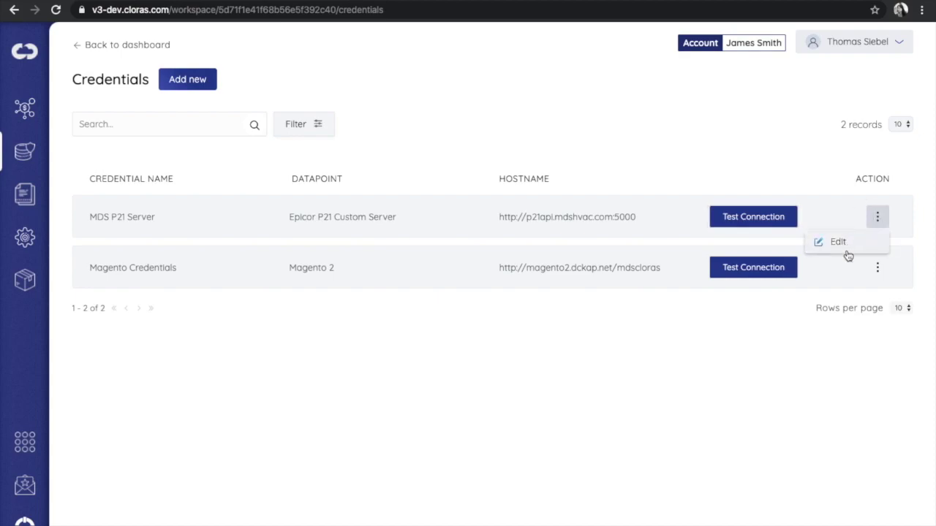
Edit the MDS P21 Server credential, set its system to Distribution One, then return to Credentials
{"action": "left_click", "coordinate": [846, 250]}
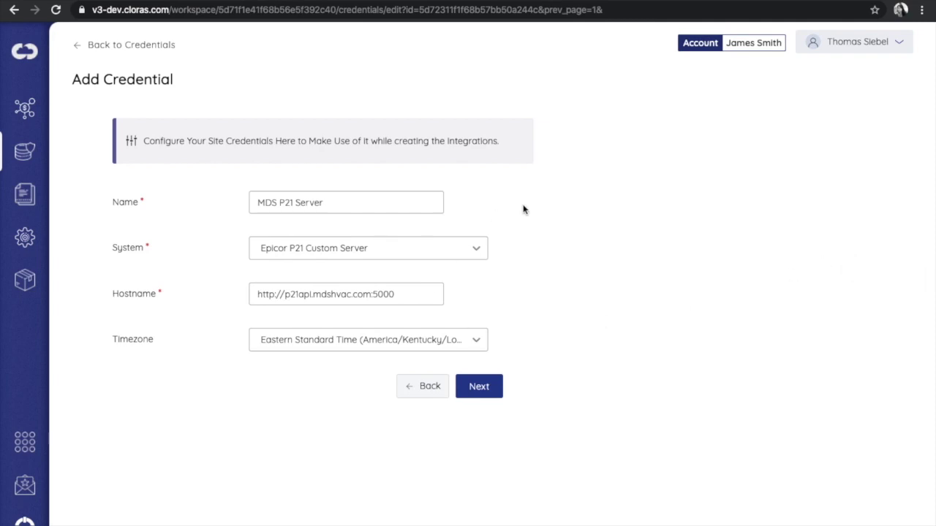
{"action": "left_click", "coordinate": [356, 249]}
{"action": "left_click", "coordinate": [309, 380]}
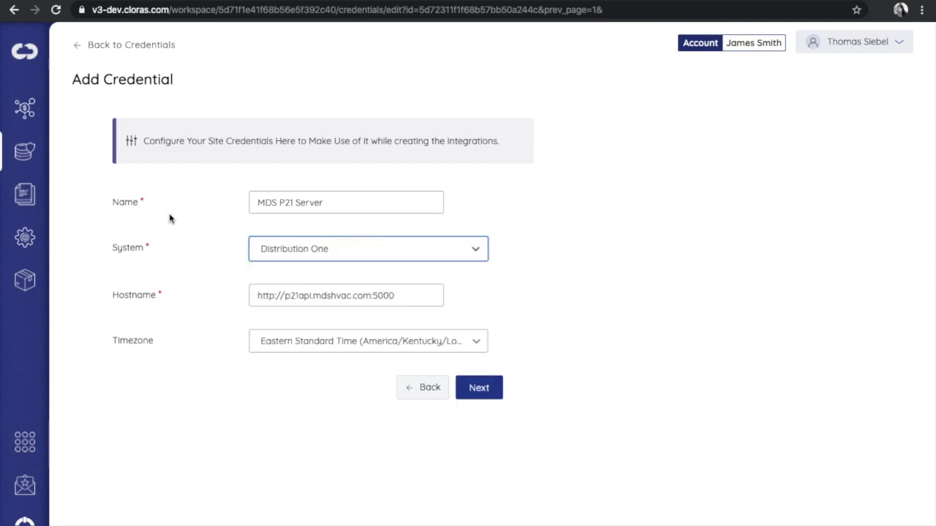
{"action": "left_click", "coordinate": [130, 47]}
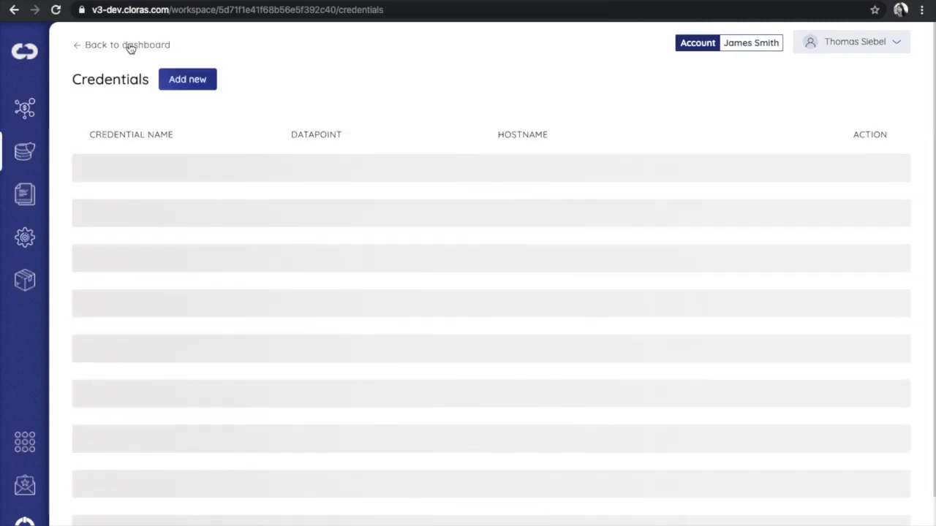
Scroll through the 12 pipe cards on the Integrations page, Products through Dynamic Customer
{"action": "left_click", "coordinate": [30, 110]}
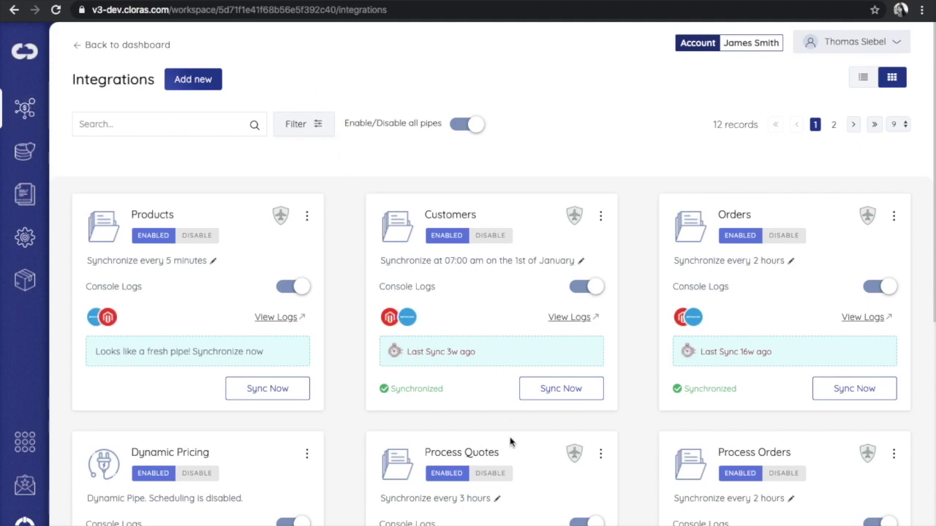
{"action": "scroll", "coordinate": [502, 476], "scroll_direction": "down", "scroll_amount": 3}
{"action": "scroll", "coordinate": [501, 476], "scroll_direction": "down", "scroll_amount": 2}
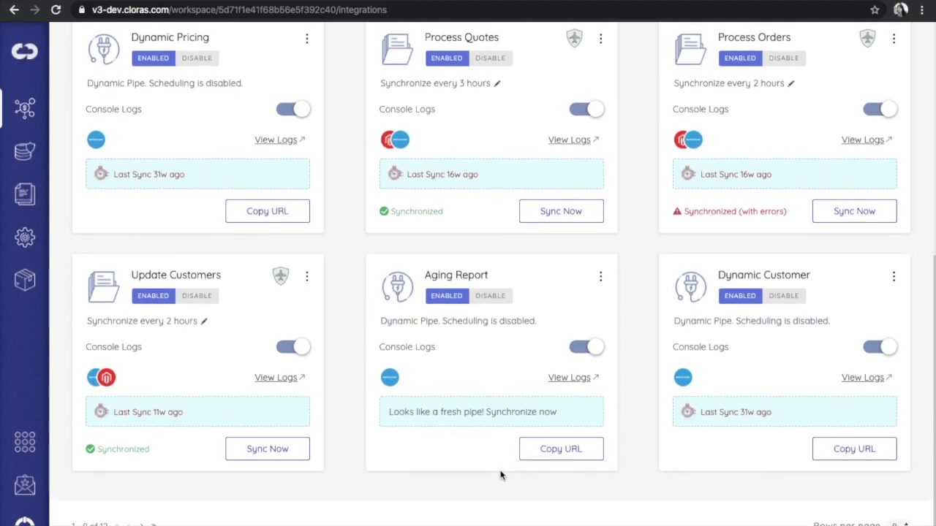
{"action": "scroll", "coordinate": [500, 475], "scroll_direction": "up", "scroll_amount": 6}
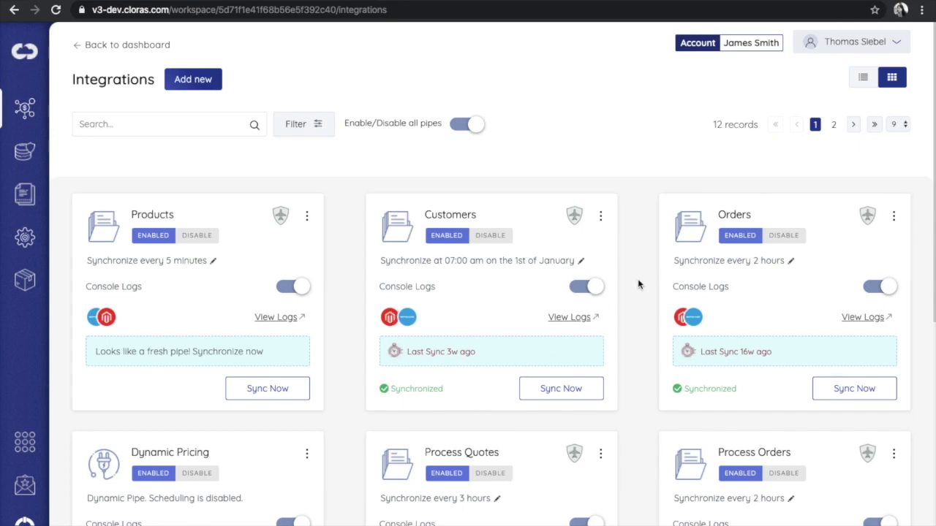
{"action": "left_click", "coordinate": [600, 217]}
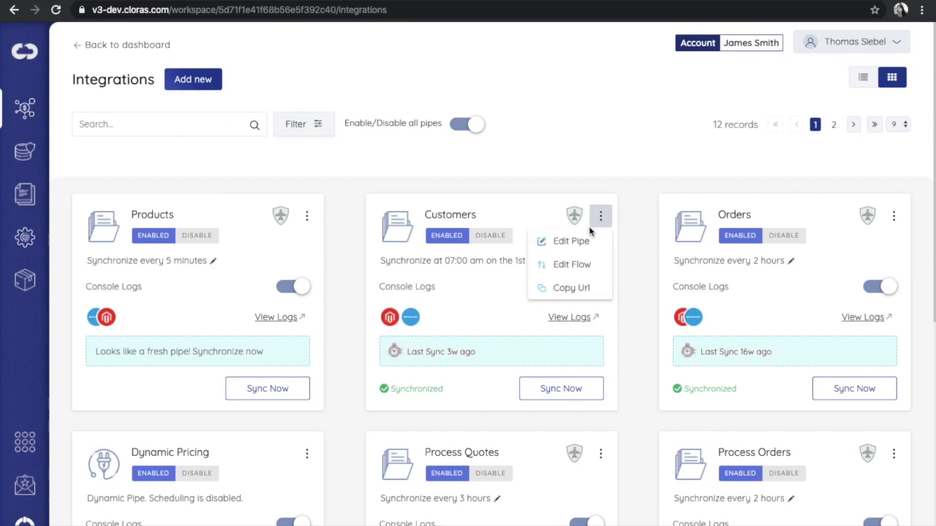
Edit the Customers pipe, check its chosen credentials, and open the new_customer_mapping configuration
{"action": "left_click", "coordinate": [577, 240]}
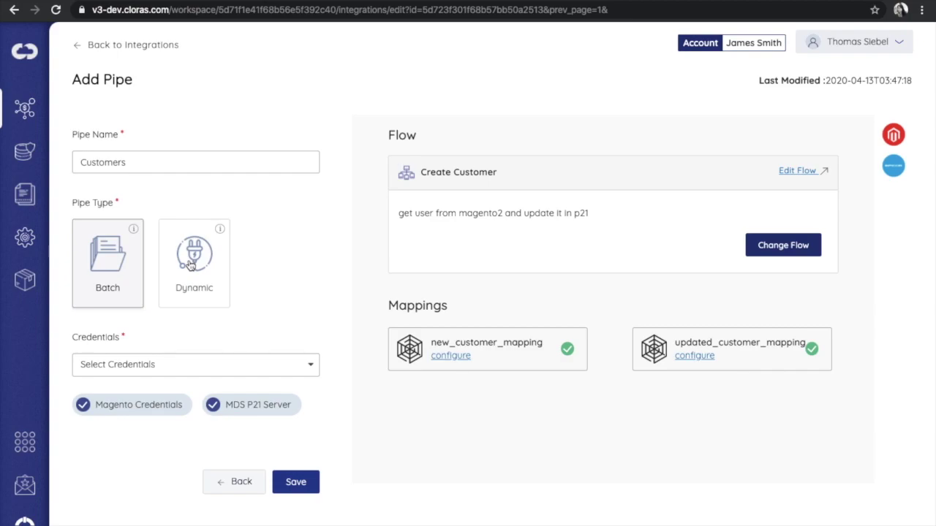
{"action": "scroll", "coordinate": [192, 277], "scroll_direction": "down", "scroll_amount": 1}
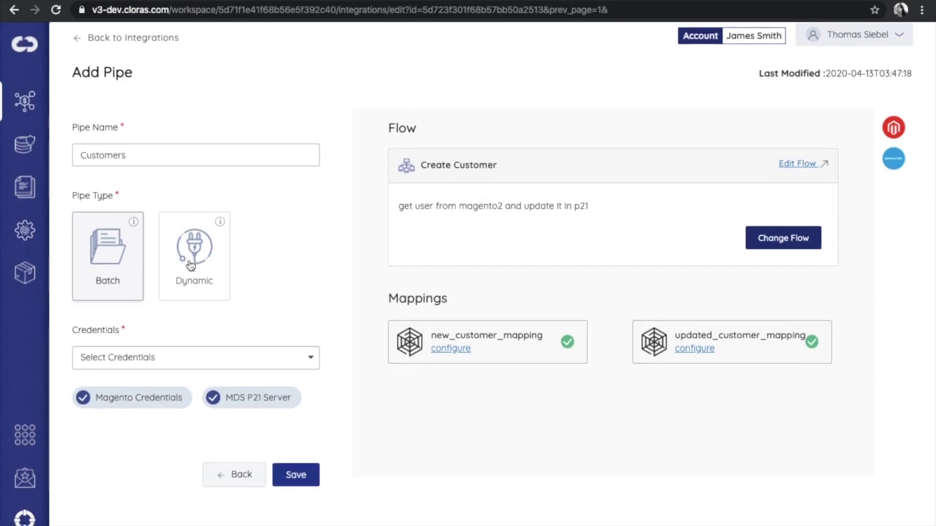
{"action": "left_click", "coordinate": [234, 365]}
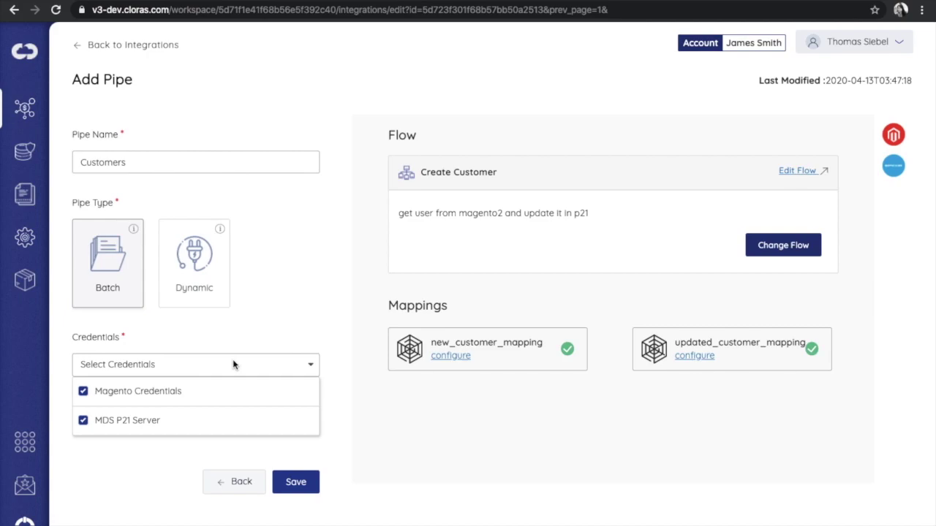
{"action": "left_click", "coordinate": [303, 306]}
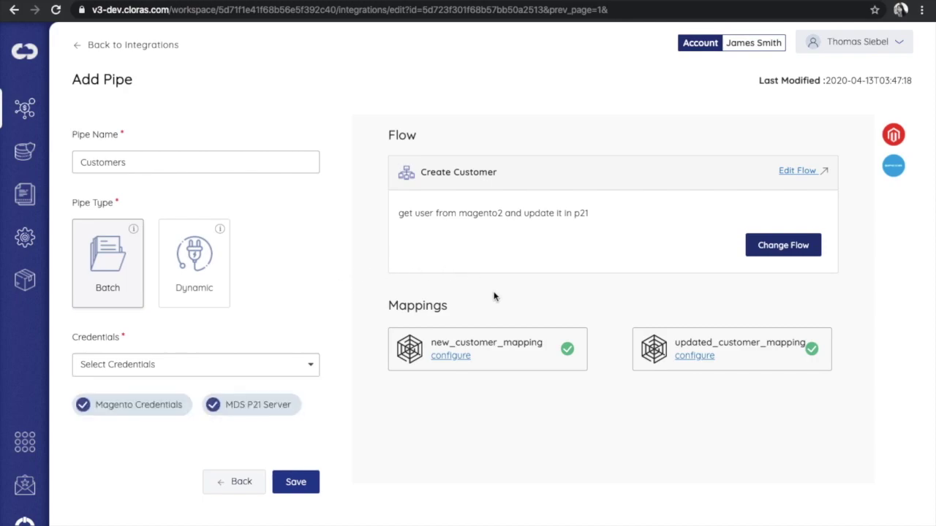
{"action": "left_click", "coordinate": [451, 357]}
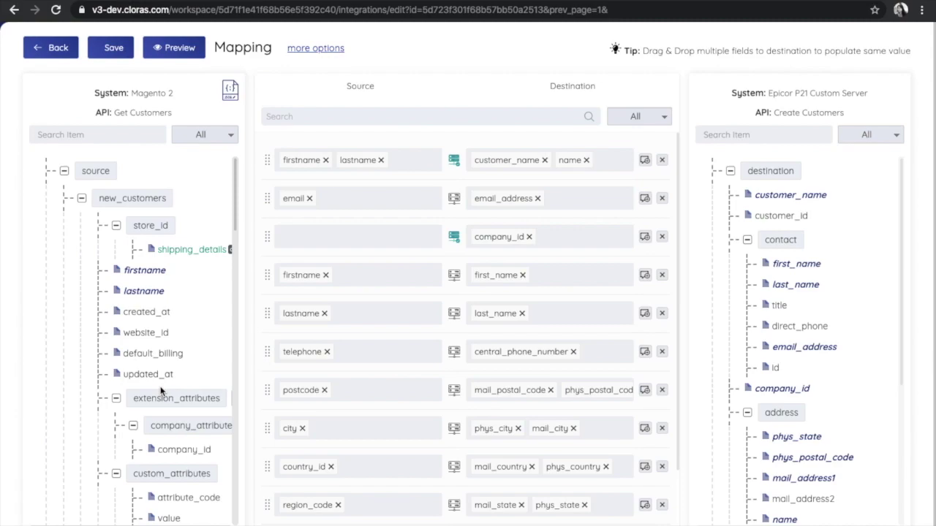
Map company_id into the empty company_id row, then filter source fields to Un-Mapped and back to All
{"action": "scroll", "coordinate": [161, 393], "scroll_direction": "down", "scroll_amount": 3}
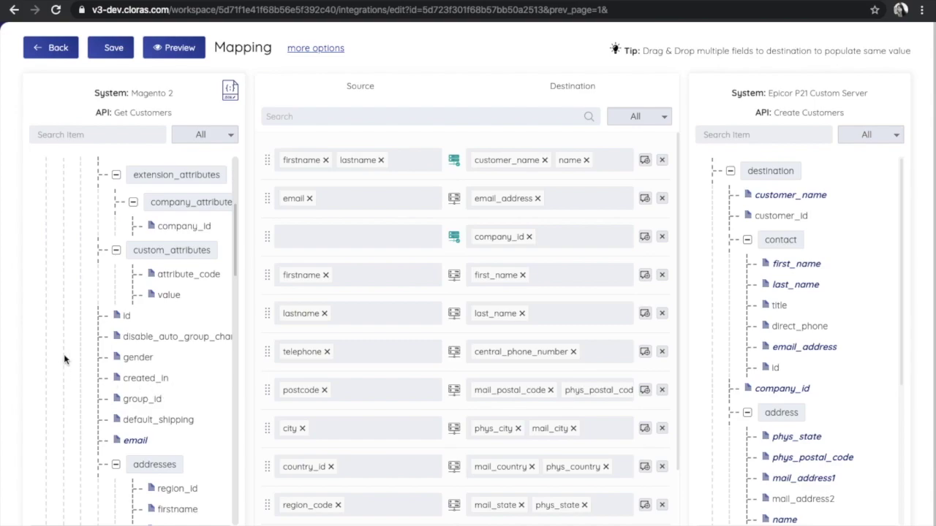
{"action": "left_click_drag", "start_coordinate": [178, 236], "coordinate": [328, 248]}
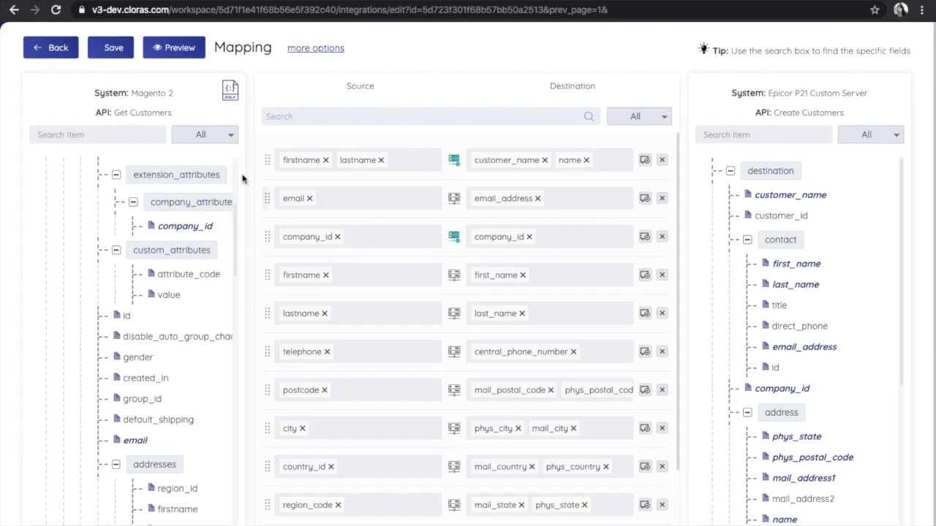
{"action": "left_click", "coordinate": [204, 136]}
{"action": "left_click", "coordinate": [204, 160]}
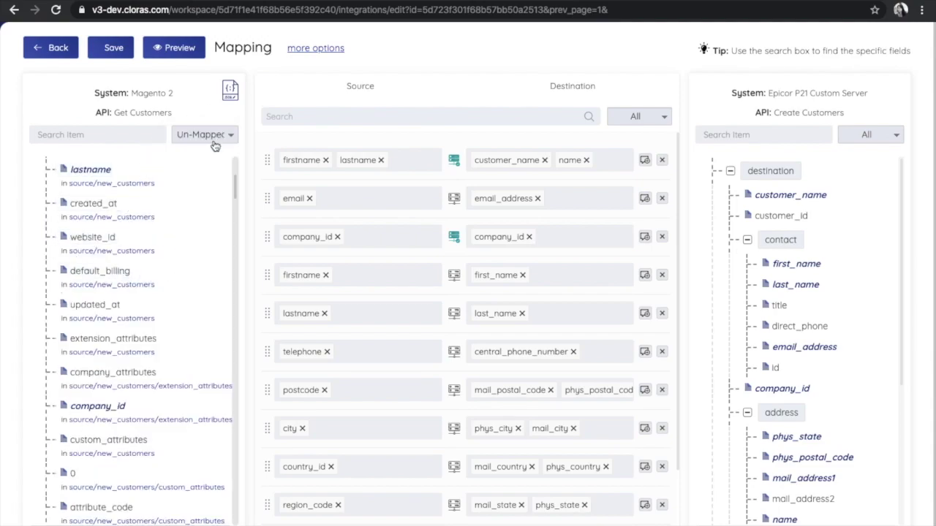
{"action": "left_click", "coordinate": [217, 137]}
{"action": "left_click", "coordinate": [212, 135]}
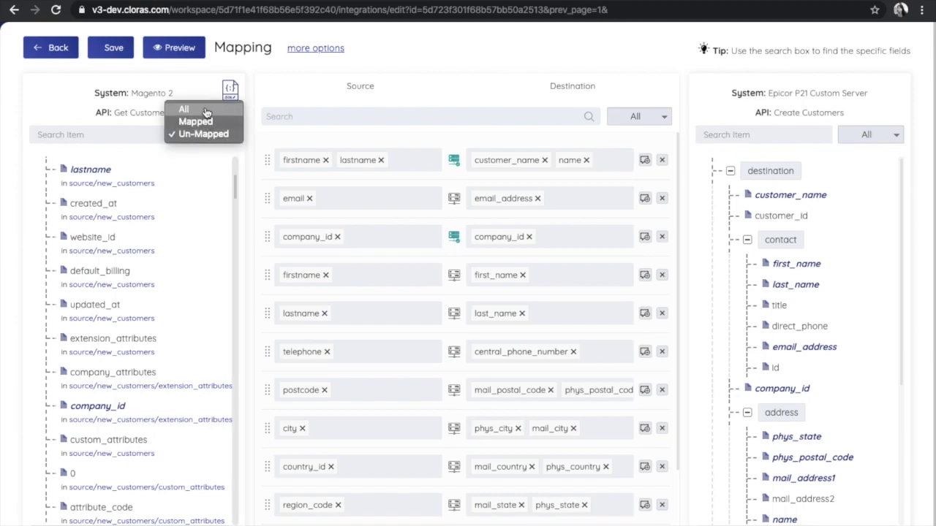
{"action": "left_click", "coordinate": [207, 111]}
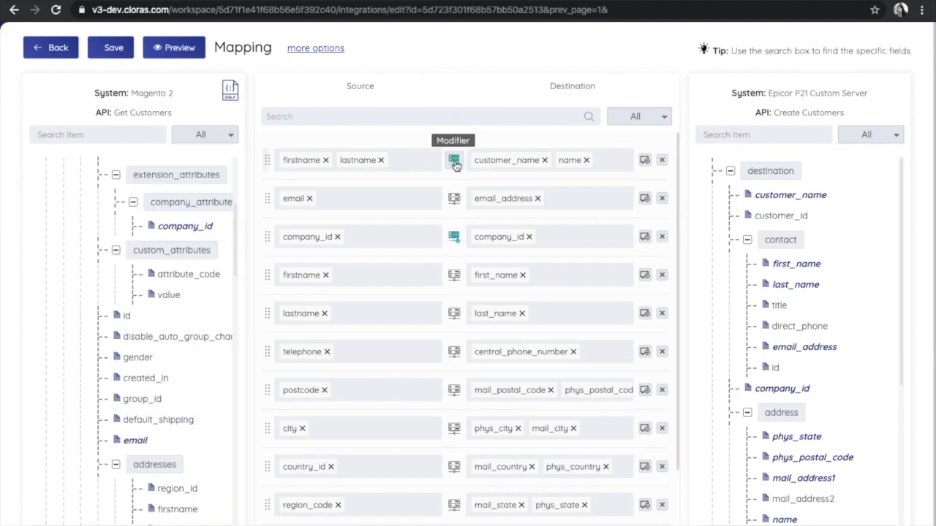
Open the customer_name modifier and browse its list of Modifier Functions
{"action": "left_click", "coordinate": [454, 162]}
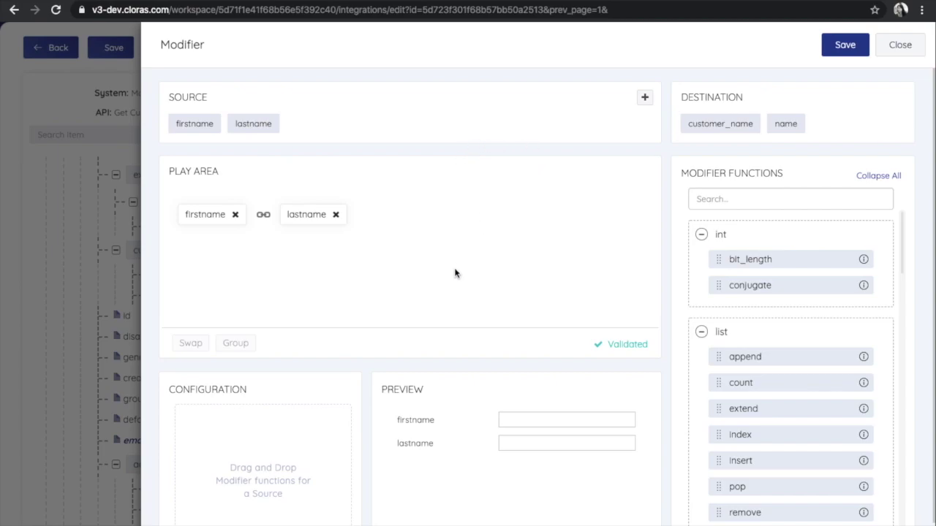
{"action": "scroll", "coordinate": [454, 274], "scroll_direction": "down", "scroll_amount": 1}
{"action": "scroll", "coordinate": [454, 274], "scroll_direction": "up", "scroll_amount": 1}
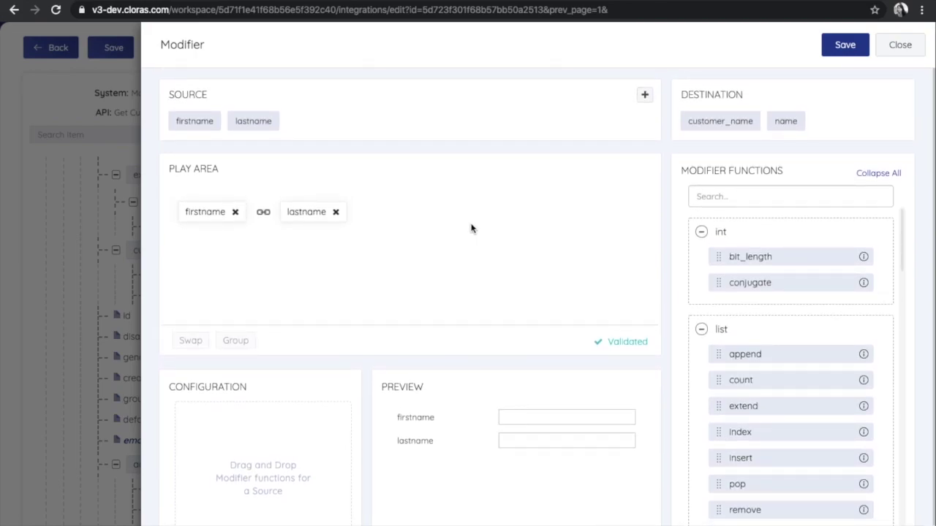
{"action": "scroll", "coordinate": [473, 231], "scroll_direction": "down", "scroll_amount": 1}
{"action": "scroll", "coordinate": [473, 231], "scroll_direction": "up", "scroll_amount": 1}
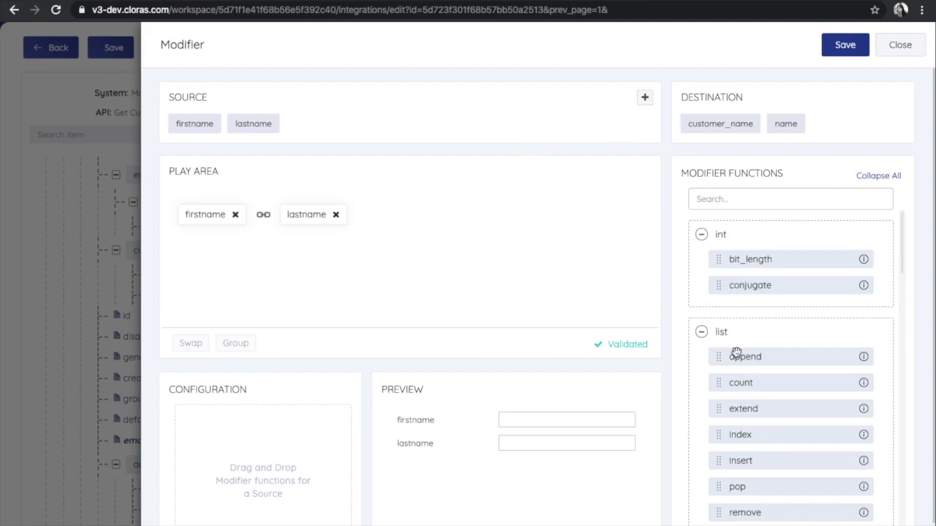
{"action": "scroll", "coordinate": [736, 352], "scroll_direction": "down", "scroll_amount": 3}
{"action": "scroll", "coordinate": [736, 352], "scroll_direction": "down", "scroll_amount": 3}
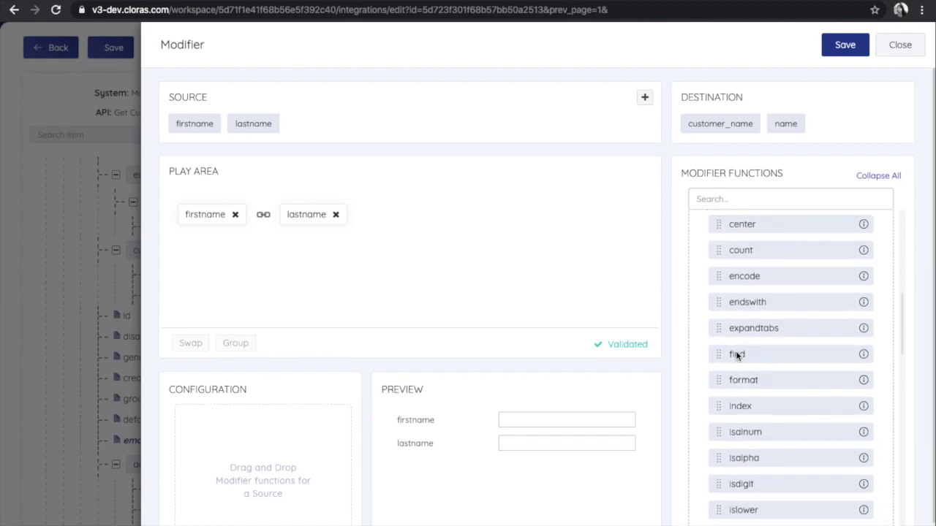
{"action": "scroll", "coordinate": [736, 352], "scroll_direction": "down", "scroll_amount": 2}
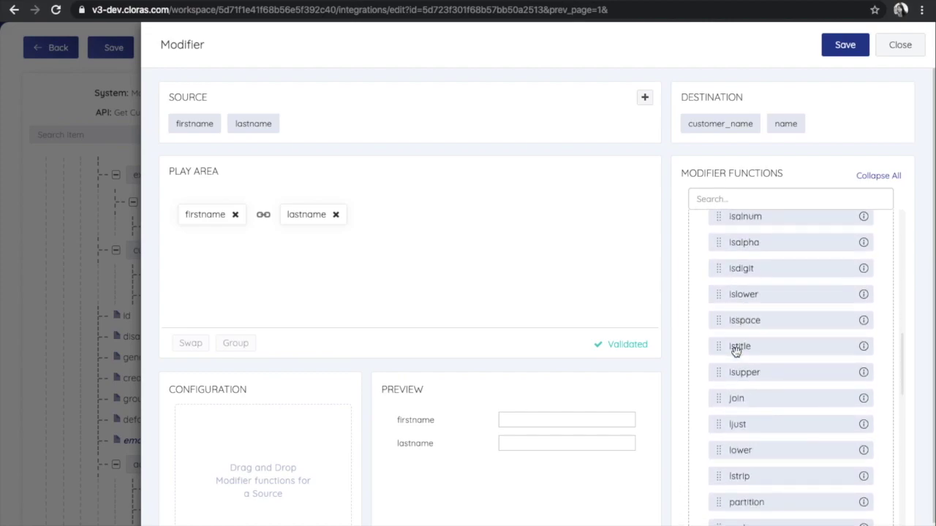
{"action": "scroll", "coordinate": [736, 351], "scroll_direction": "down", "scroll_amount": 6}
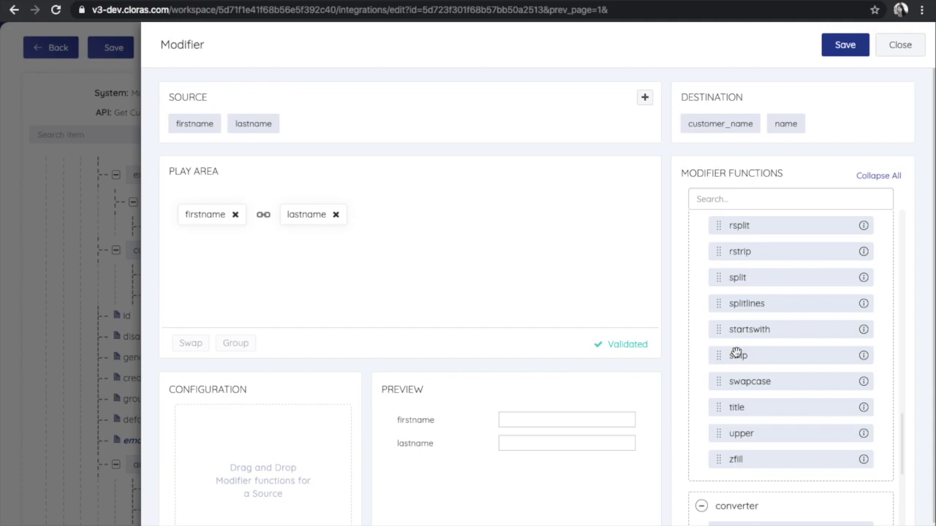
{"action": "scroll", "coordinate": [736, 352], "scroll_direction": "up", "scroll_amount": 15}
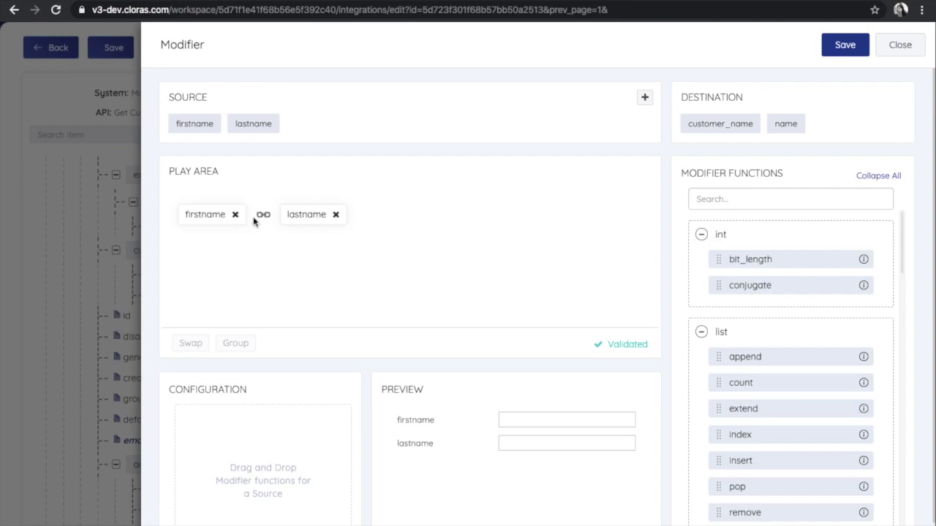
Join the firstname and lastname chips with a Concatenate function in the Play Area
{"action": "left_click", "coordinate": [201, 215]}
{"action": "left_click", "coordinate": [308, 215]}
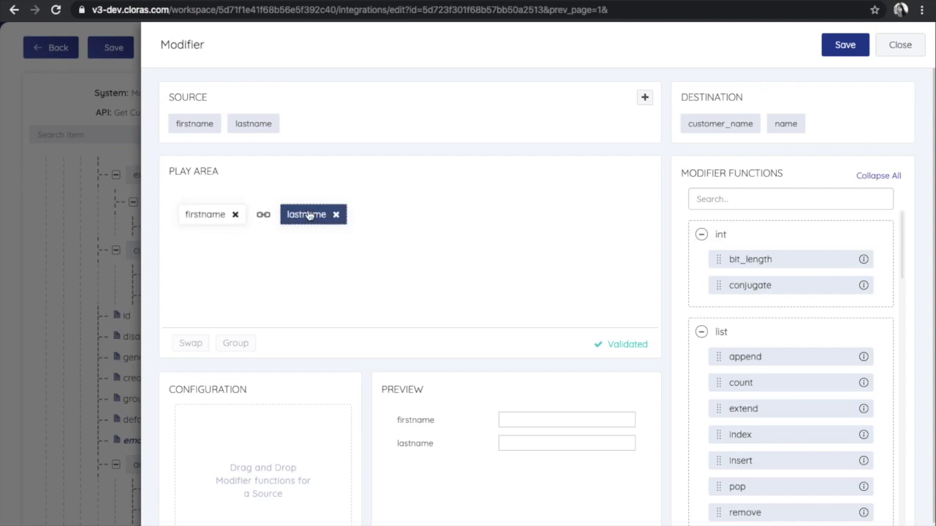
{"action": "left_click", "coordinate": [261, 216]}
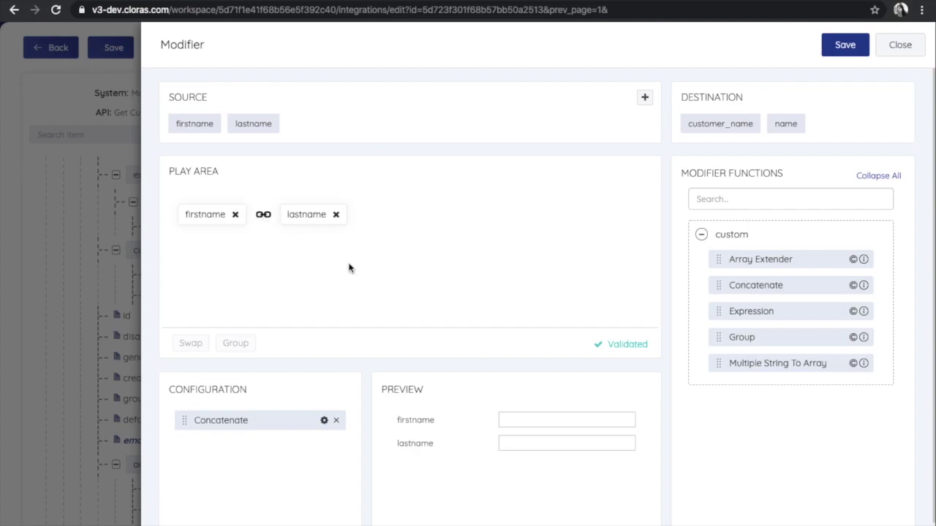
Preview the concatenation with a sample first and last name, then close the modifier
{"action": "left_click", "coordinate": [569, 423]}
{"action": "type", "text": "james"}
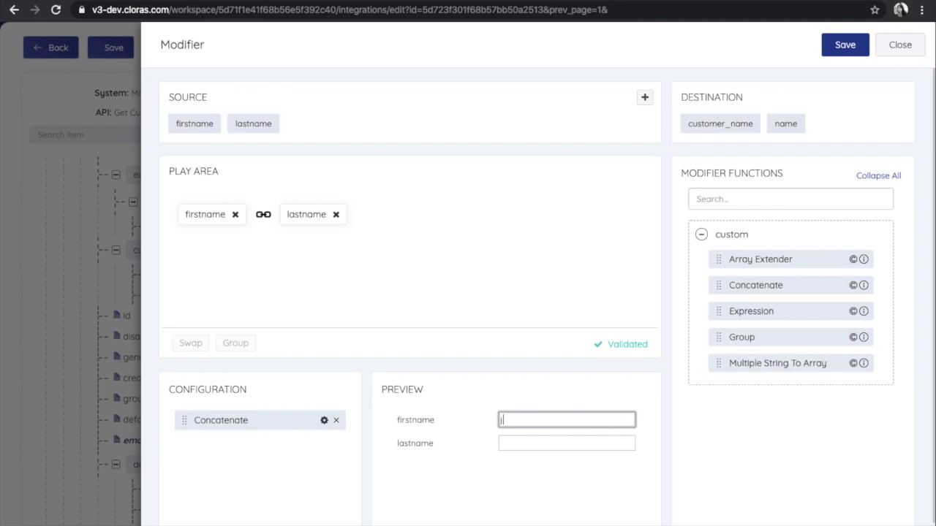
{"action": "key", "text": "Tab"}
{"action": "type", "text": "smith"}
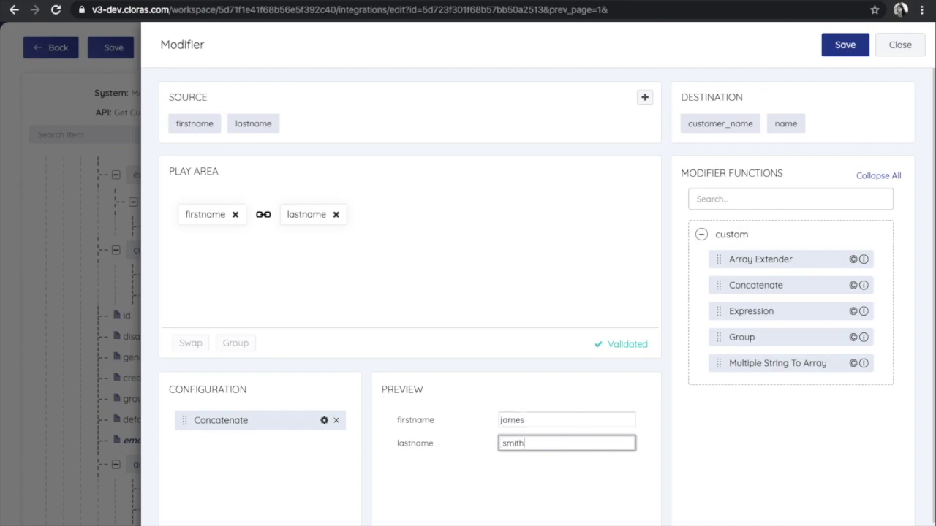
{"action": "key", "text": "Return"}
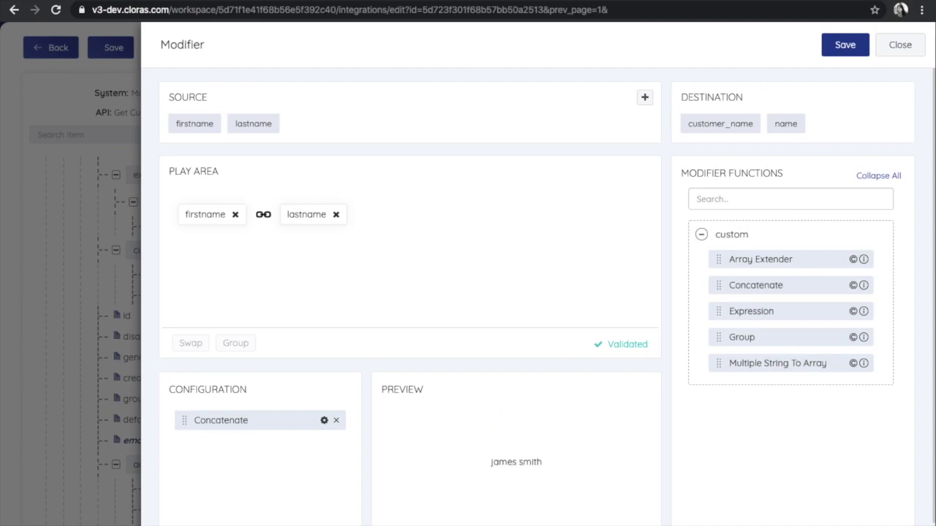
{"action": "scroll", "coordinate": [591, 420], "scroll_direction": "down", "scroll_amount": 1}
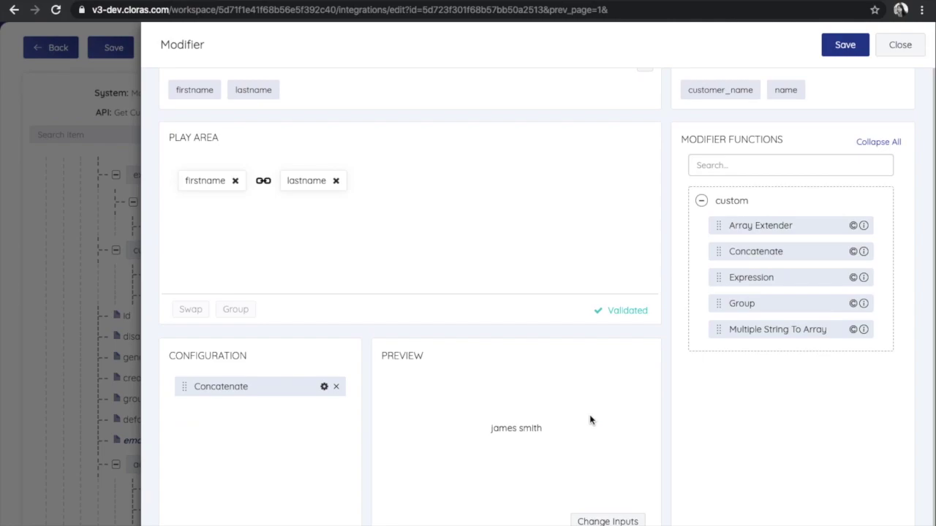
{"action": "left_click", "coordinate": [900, 45]}
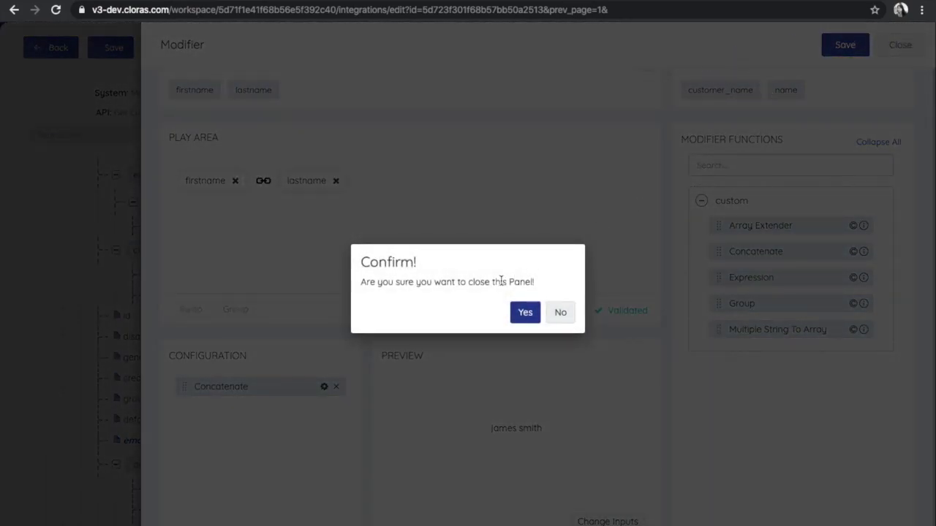
Confirm closing the modifier, return to Integrations, and toggle the Products pipe off and back on
{"action": "left_click", "coordinate": [516, 320]}
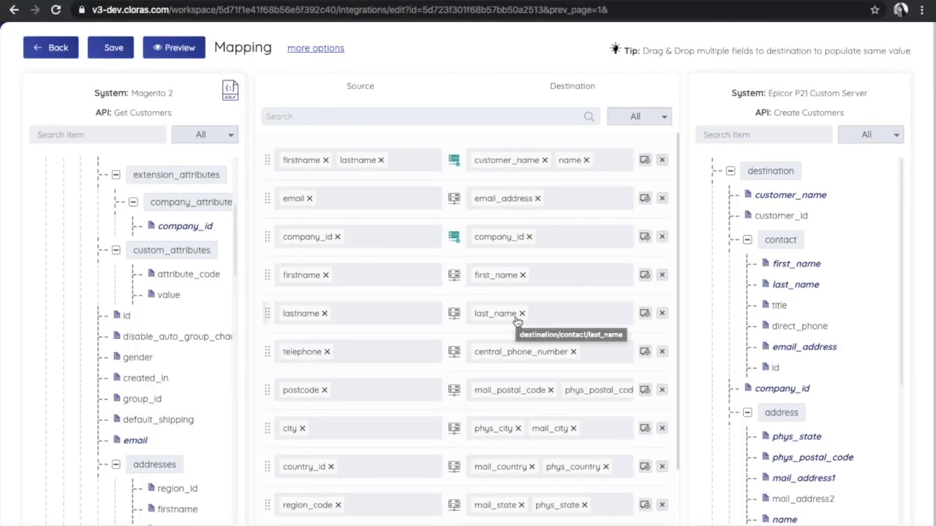
{"action": "left_click", "coordinate": [62, 49]}
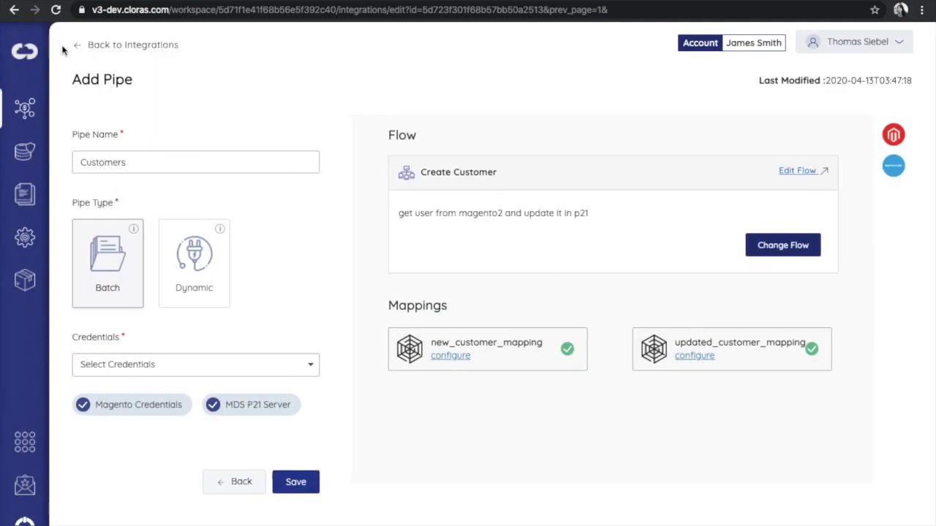
{"action": "left_click", "coordinate": [24, 108]}
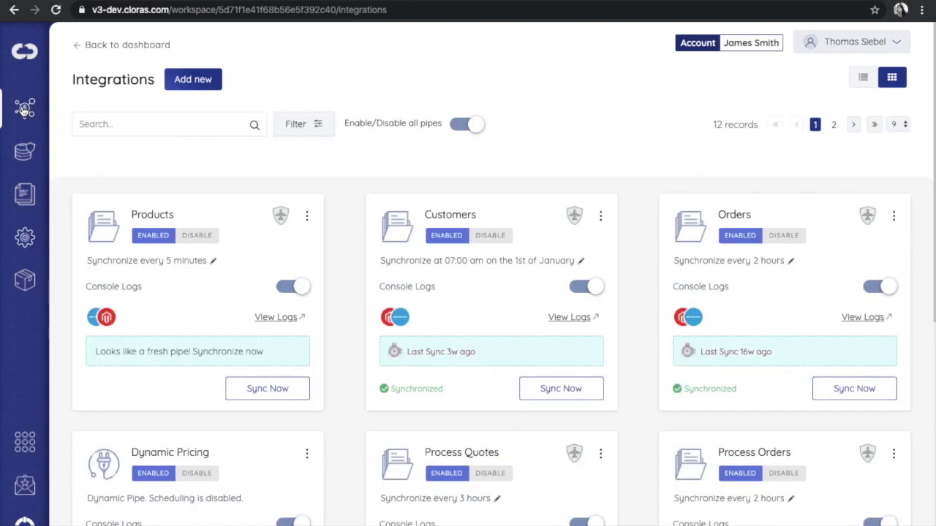
{"action": "left_click", "coordinate": [183, 240]}
{"action": "left_click", "coordinate": [152, 235]}
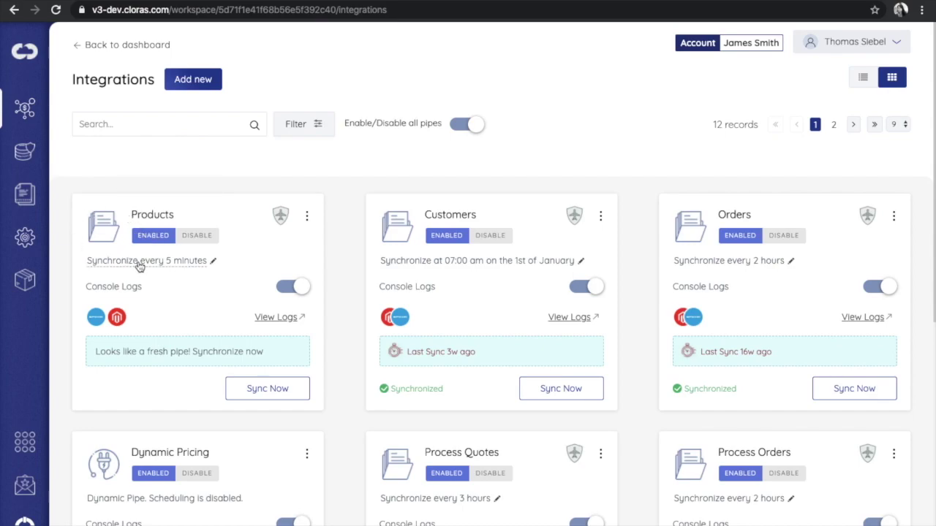
{"action": "left_click", "coordinate": [138, 264]}
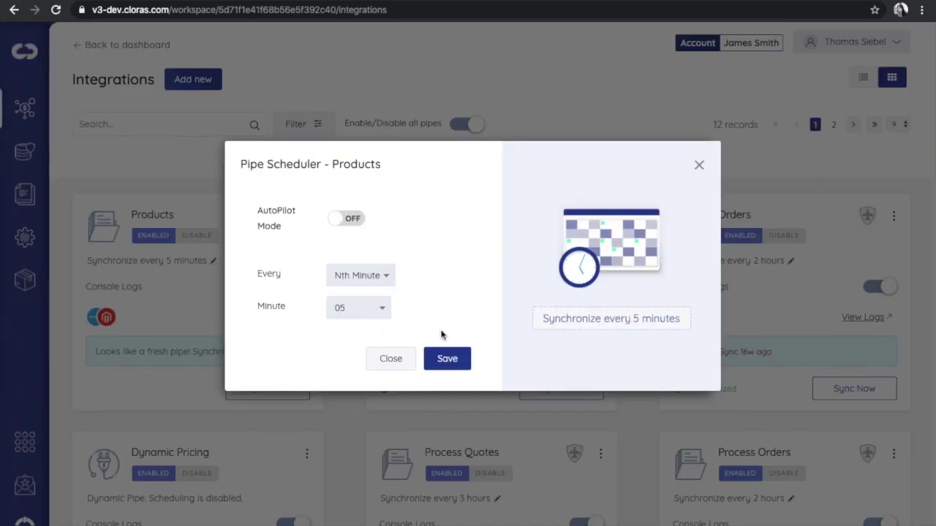
{"action": "left_click", "coordinate": [386, 281]}
{"action": "left_click", "coordinate": [381, 277]}
{"action": "left_click", "coordinate": [391, 360]}
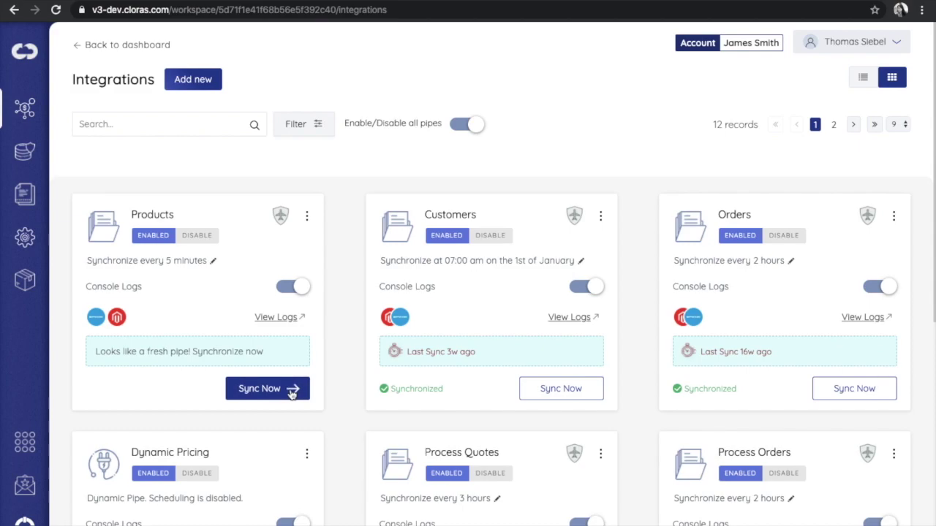
{"action": "left_click", "coordinate": [285, 317]}
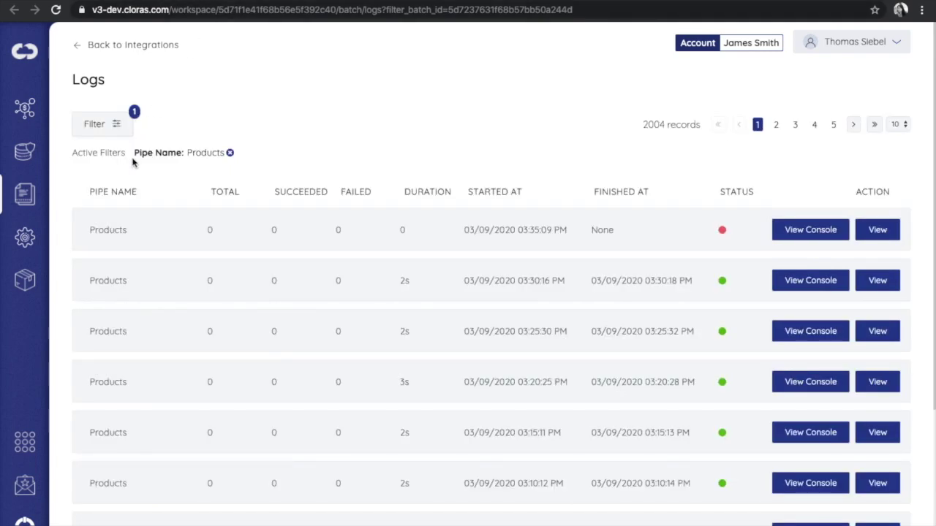
{"action": "left_click", "coordinate": [102, 45]}
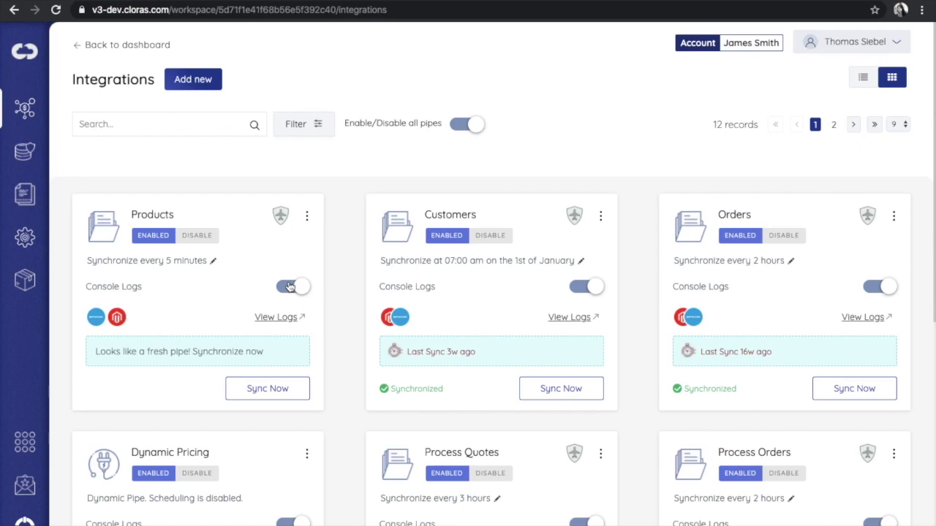
{"action": "left_click", "coordinate": [290, 284]}
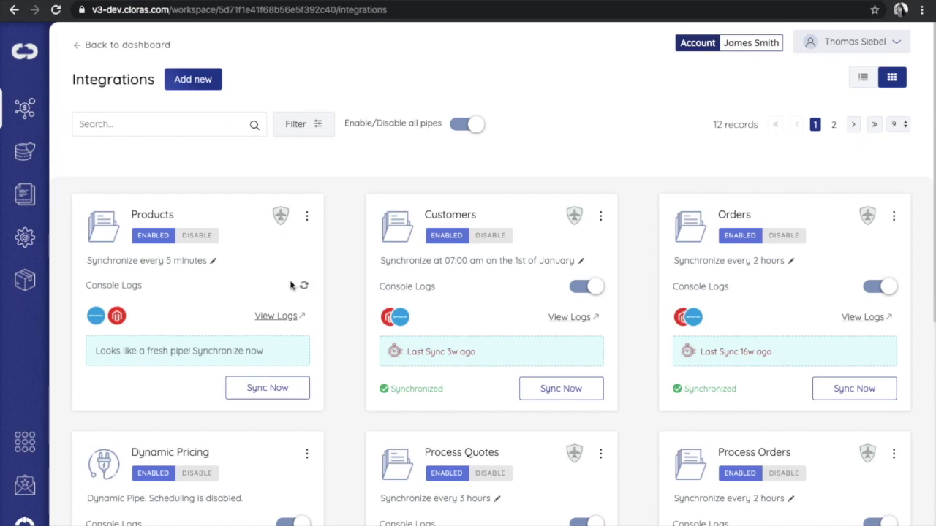
{"action": "left_click", "coordinate": [290, 285]}
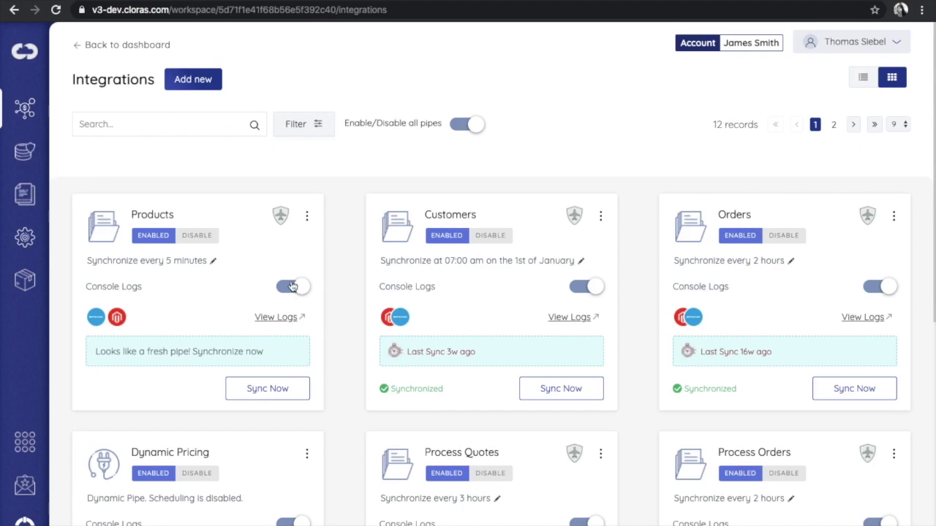
{"action": "scroll", "coordinate": [290, 285], "scroll_direction": "down", "scroll_amount": 1}
Add a MySql step at row 5 of the Customers pipe's flow, then open Manage Access
{"action": "left_click", "coordinate": [600, 177]}
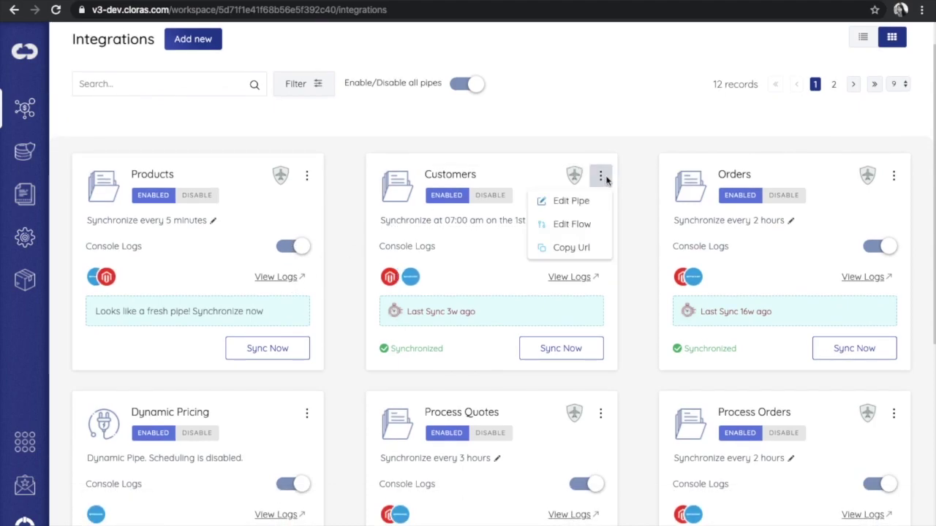
{"action": "left_click", "coordinate": [576, 225]}
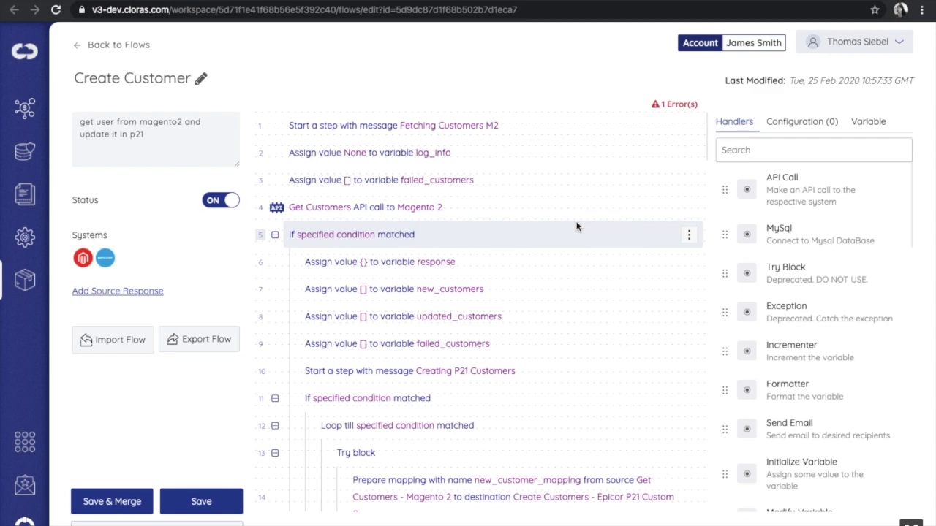
{"action": "left_click_drag", "start_coordinate": [835, 230], "coordinate": [630, 242]}
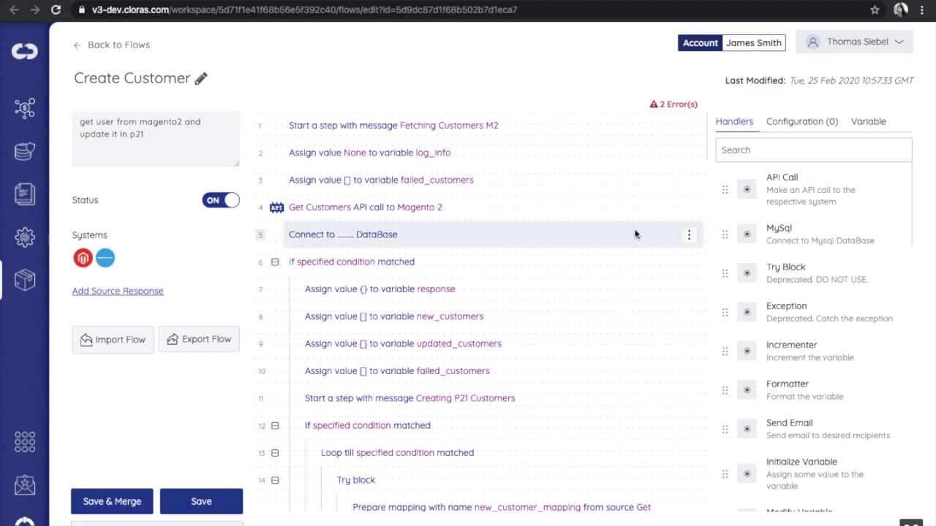
{"action": "scroll", "coordinate": [635, 234], "scroll_direction": "down", "scroll_amount": 3}
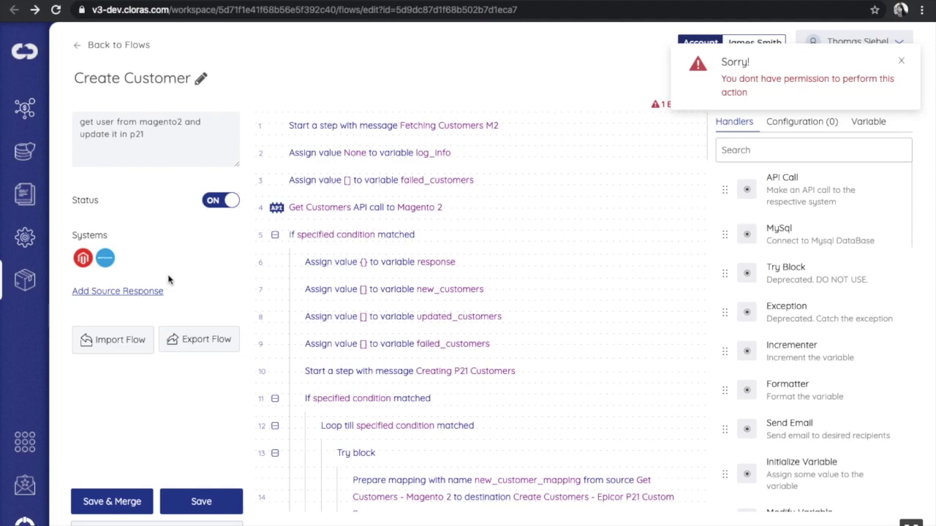
{"action": "mouse_move", "coordinate": [24, 280]}
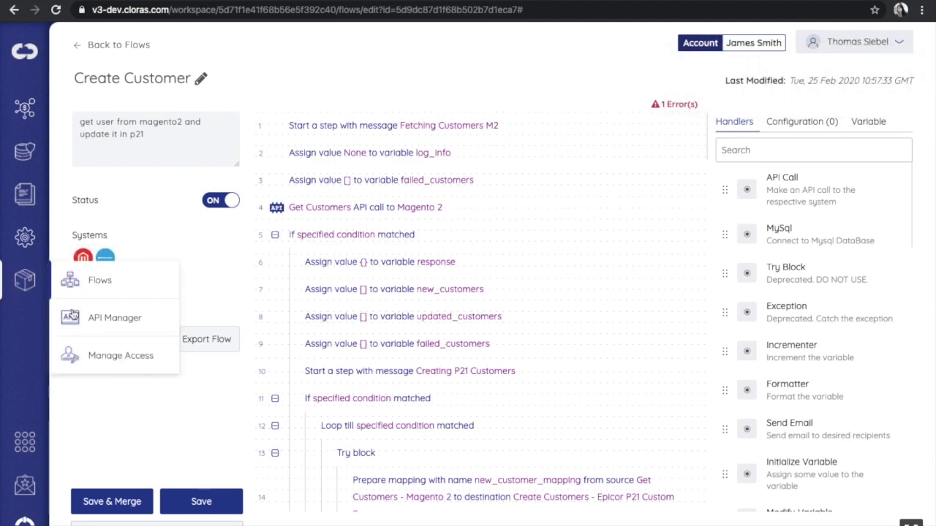
{"action": "left_click", "coordinate": [93, 360]}
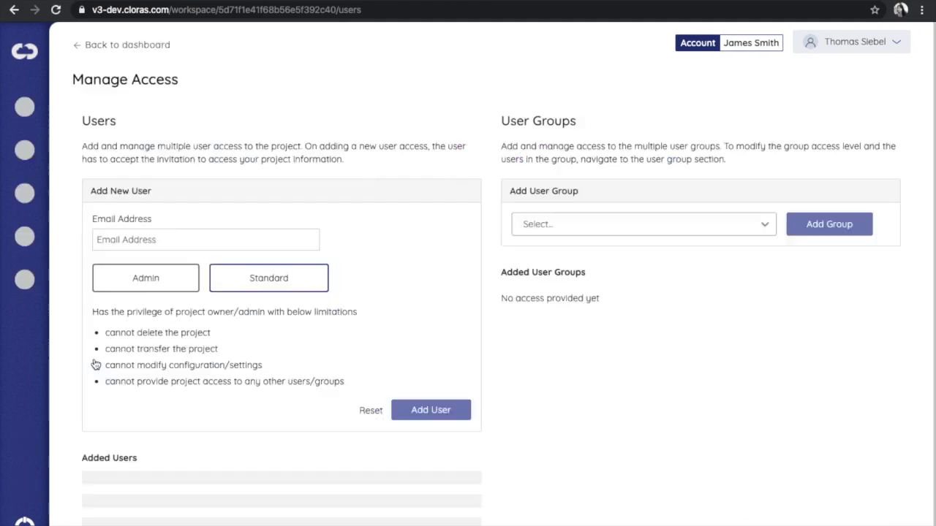